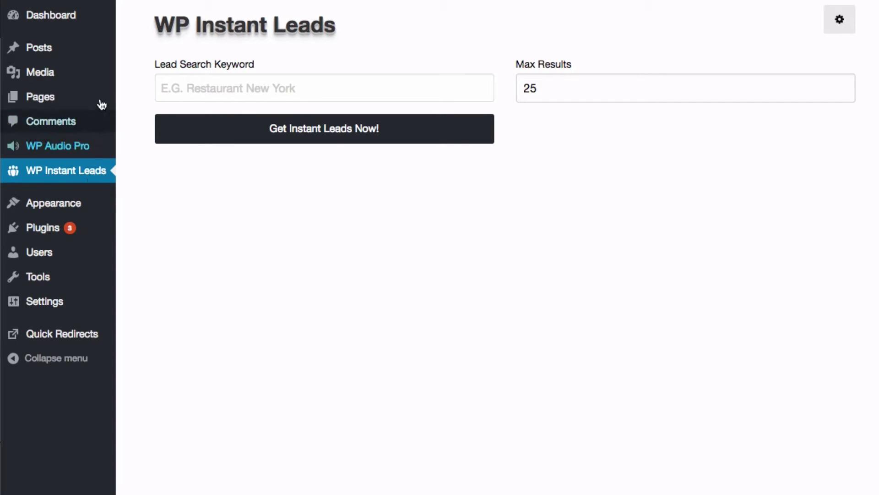
# Search WP Instant Leads for 'new york restaurant' with Max Results set to 50
pyautogui.click(194, 83)
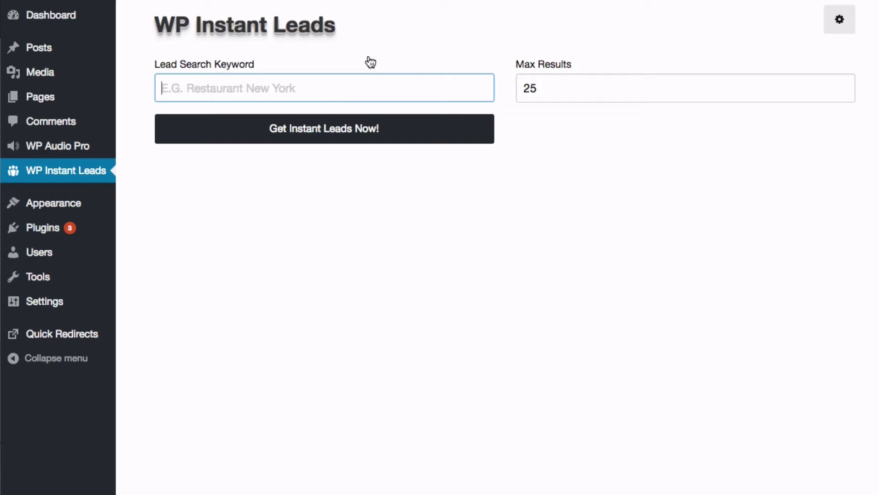
pyautogui.write('new york re')
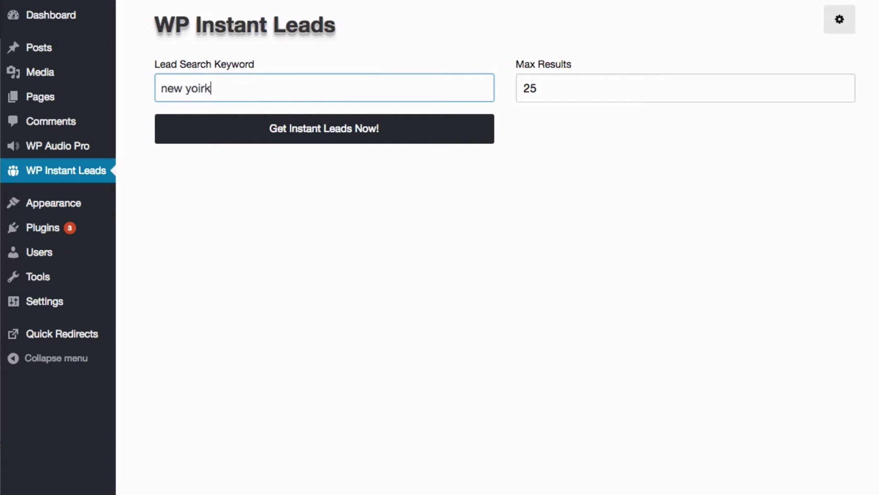
pyautogui.write('staurant')
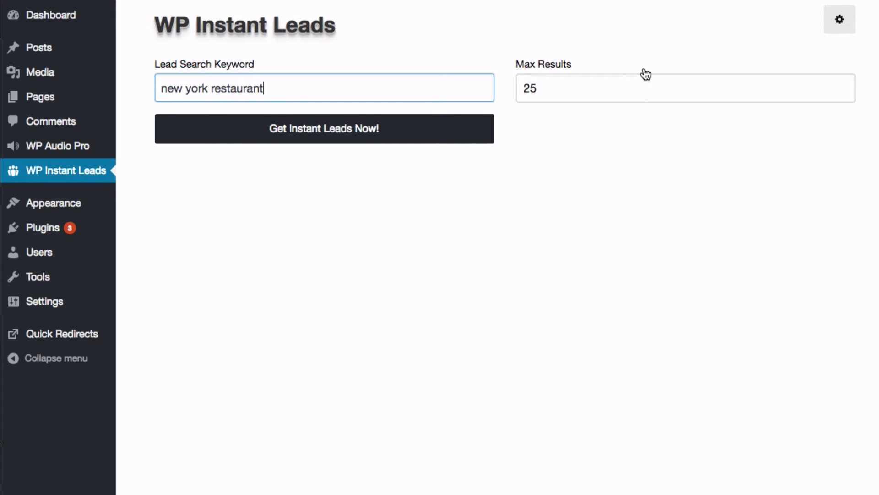
pyautogui.click(628, 85)
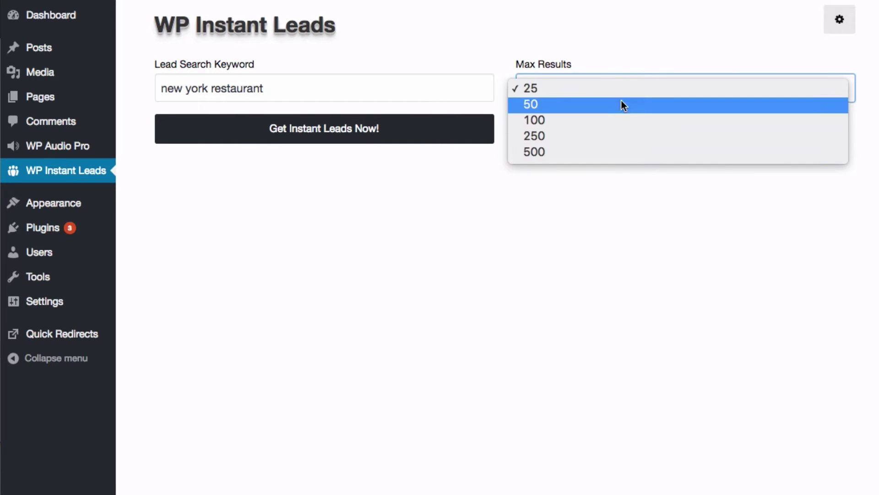
pyautogui.click(623, 103)
pyautogui.click(572, 89)
pyautogui.click(575, 90)
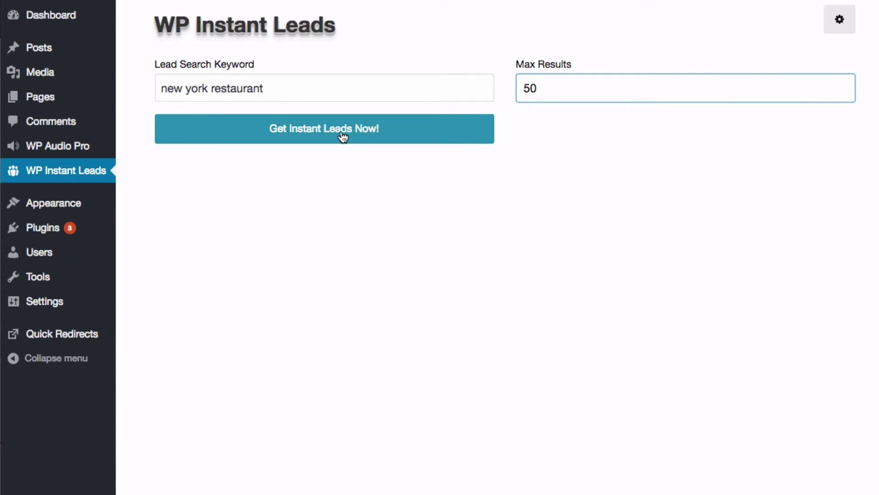
pyautogui.click(423, 131)
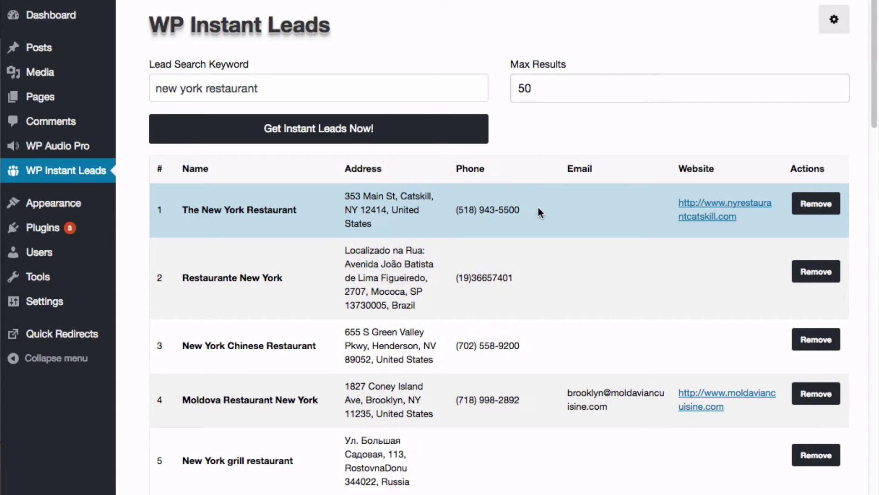
# Scroll down through the new york restaurant leads table and back up to the top
pyautogui.scroll(-5, 504, 211)
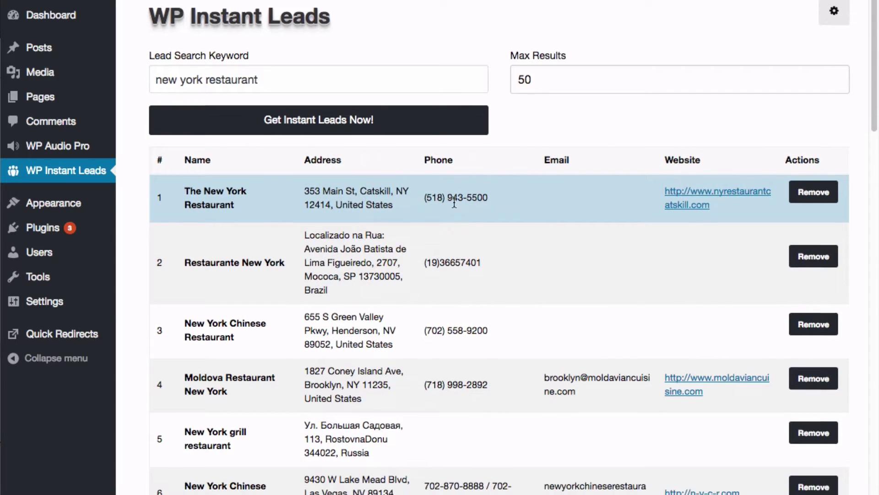
pyautogui.scroll(-2, 477, 218)
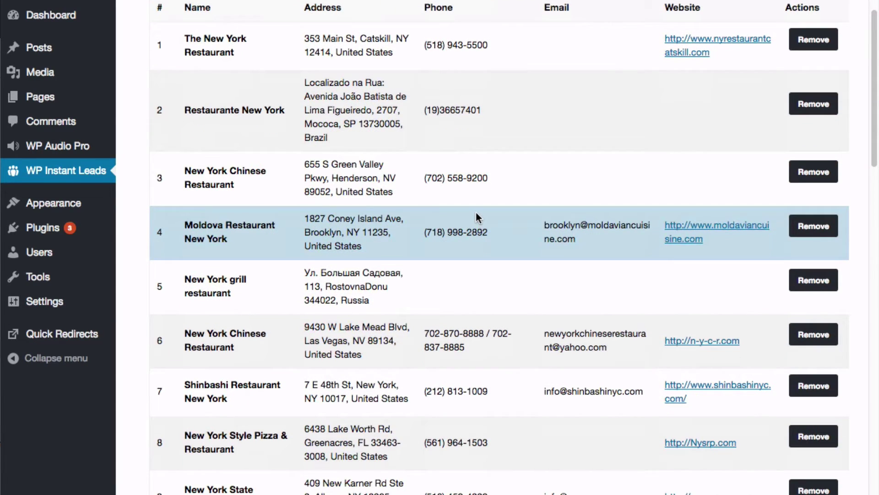
pyautogui.scroll(-2, 477, 210)
pyautogui.scroll(-6, 476, 216)
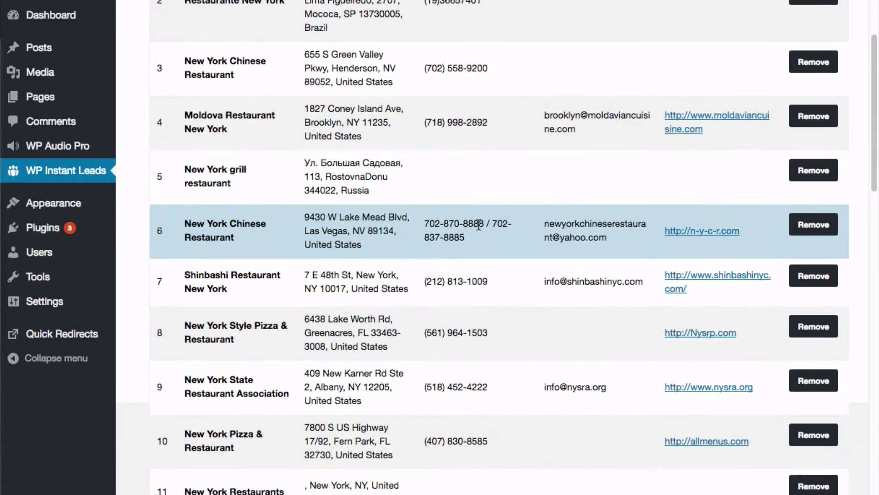
pyautogui.scroll(-4, 479, 220)
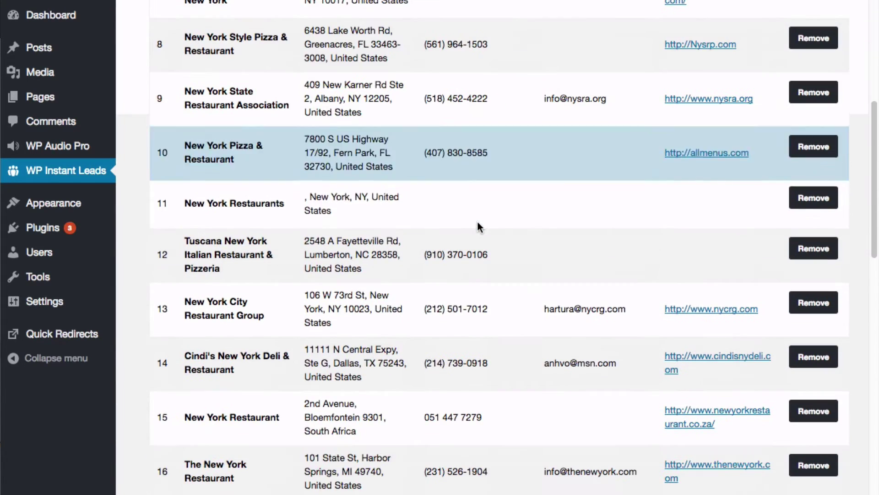
pyautogui.scroll(-2, 477, 220)
pyautogui.scroll(9, 473, 235)
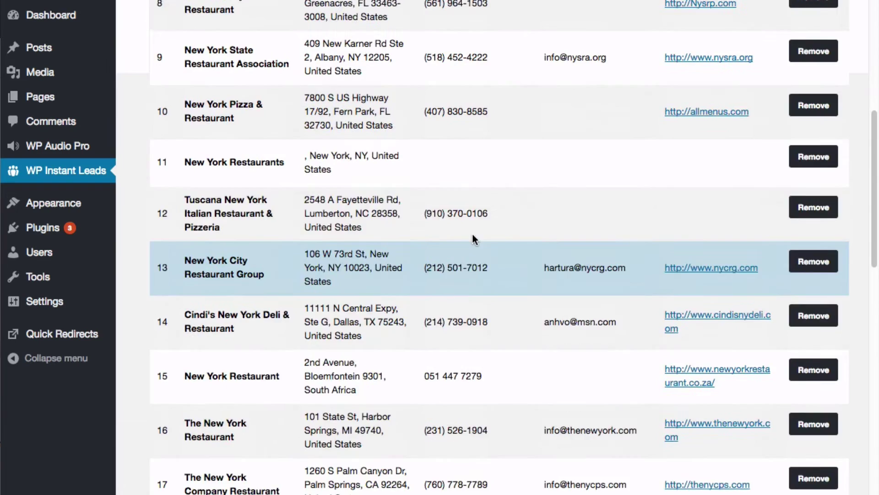
pyautogui.scroll(5, 473, 233)
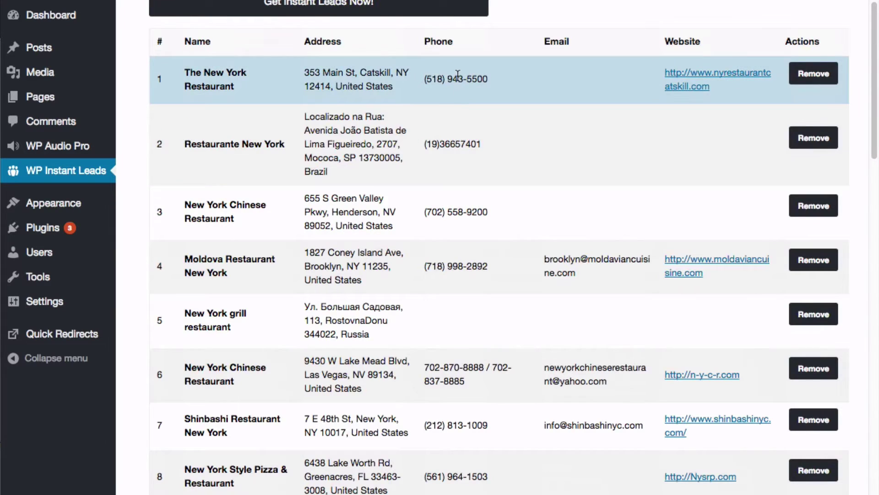
pyautogui.scroll(-8, 469, 340)
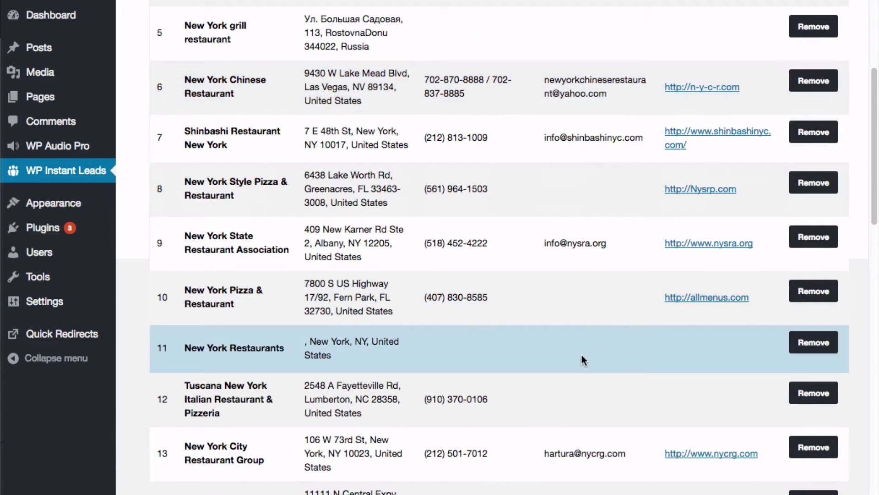
pyautogui.scroll(2, 557, 366)
pyautogui.scroll(3, 568, 362)
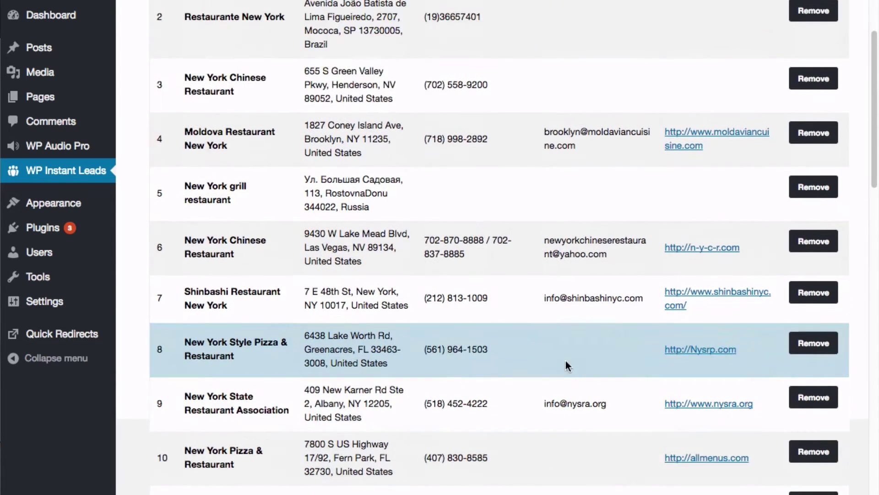
pyautogui.scroll(5, 545, 362)
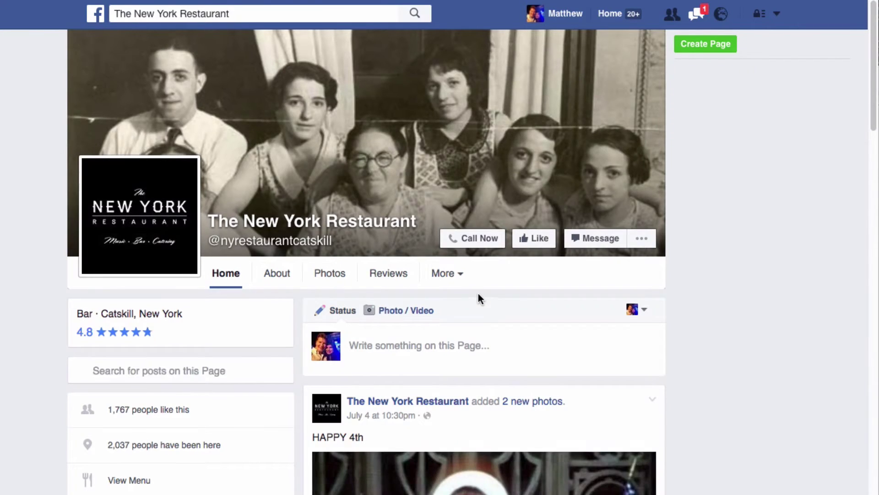
pyautogui.press('super+w')
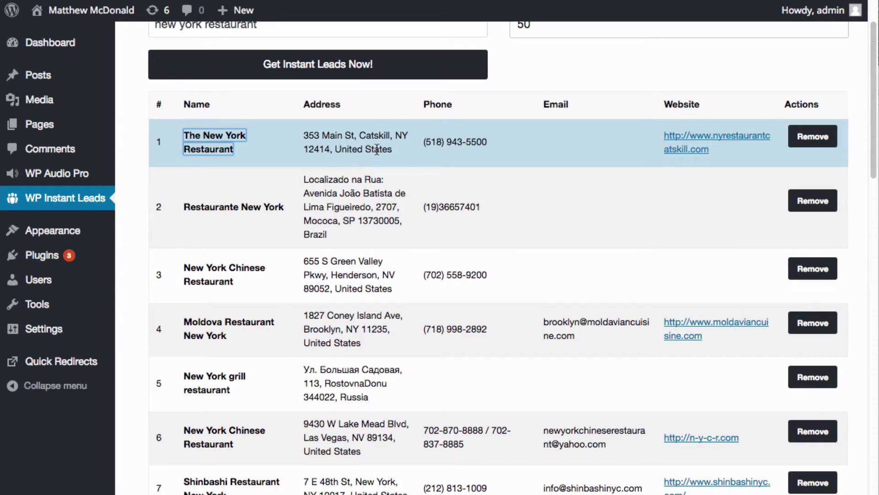
pyautogui.click(391, 148)
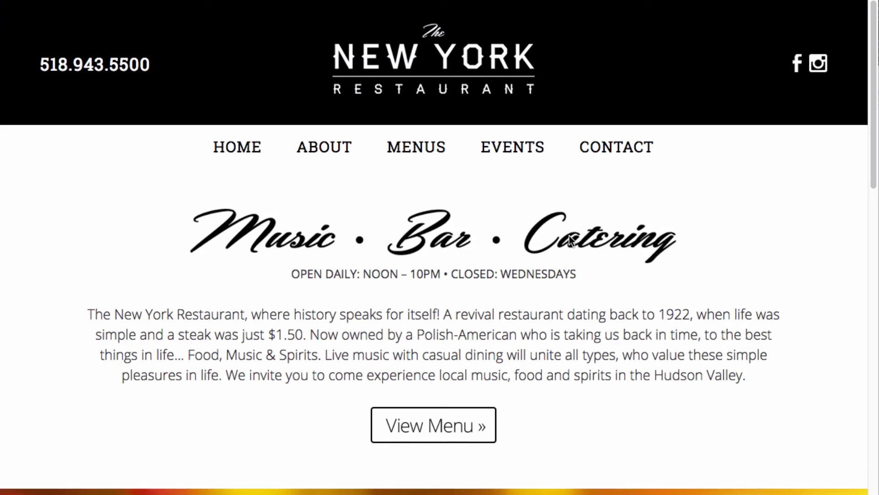
pyautogui.hotkey('alt', 'Left')
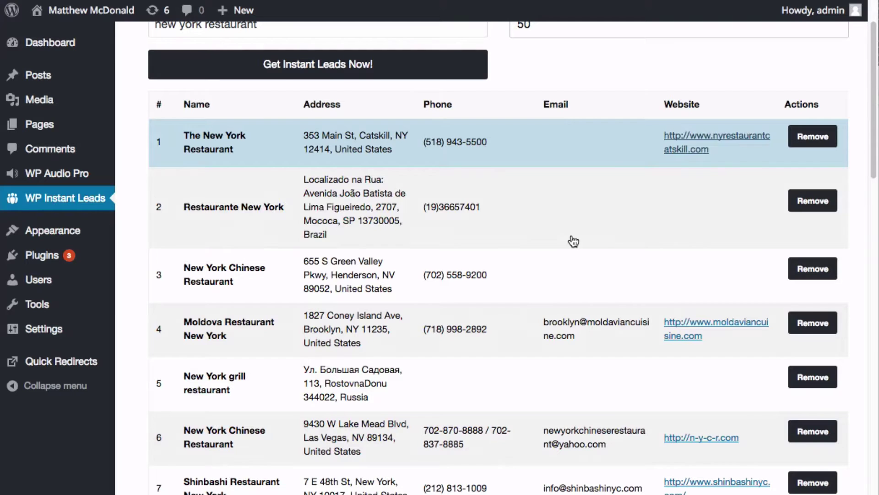
pyautogui.click(571, 145)
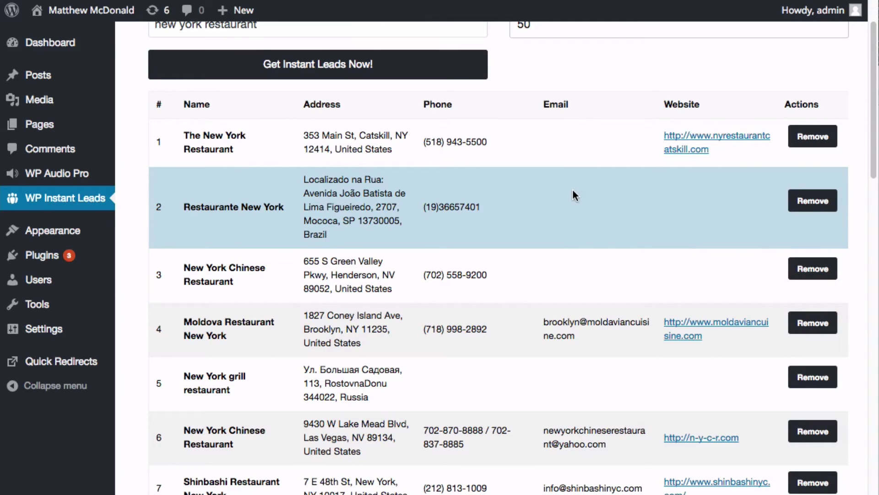
pyautogui.scroll(-1, 572, 190)
pyautogui.scroll(3, 550, 273)
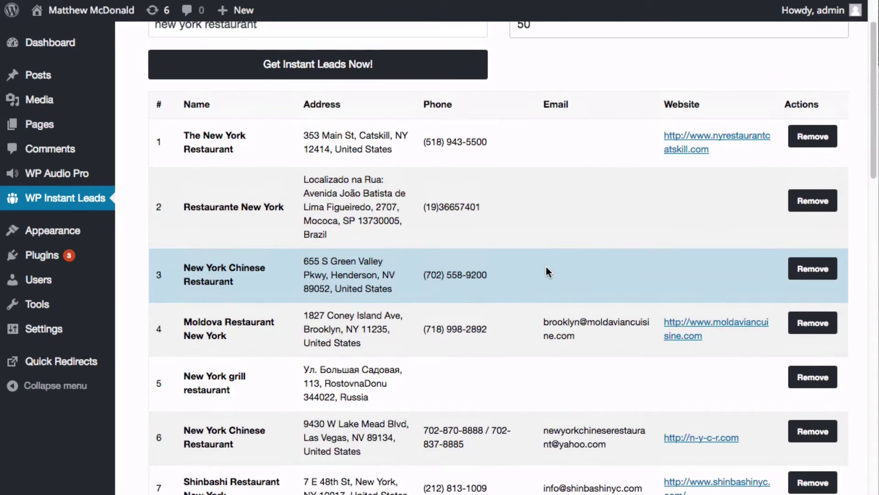
pyautogui.scroll(2, 328, 218)
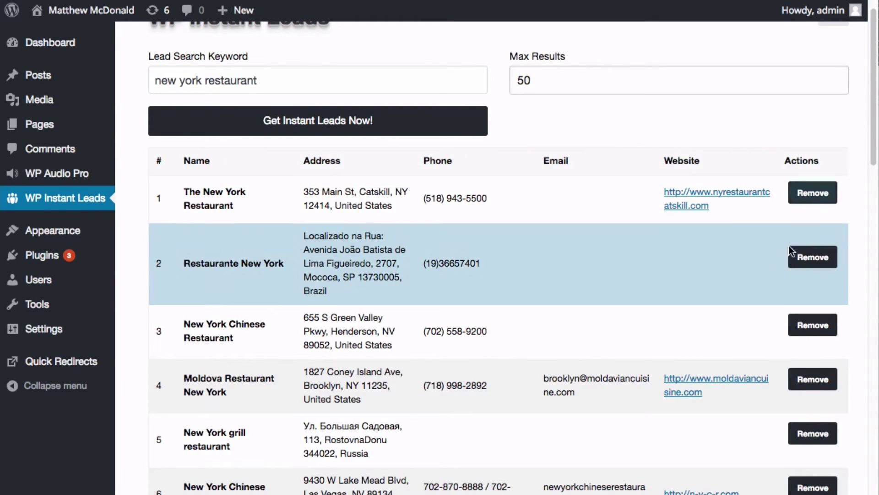
pyautogui.scroll(-2, 698, 267)
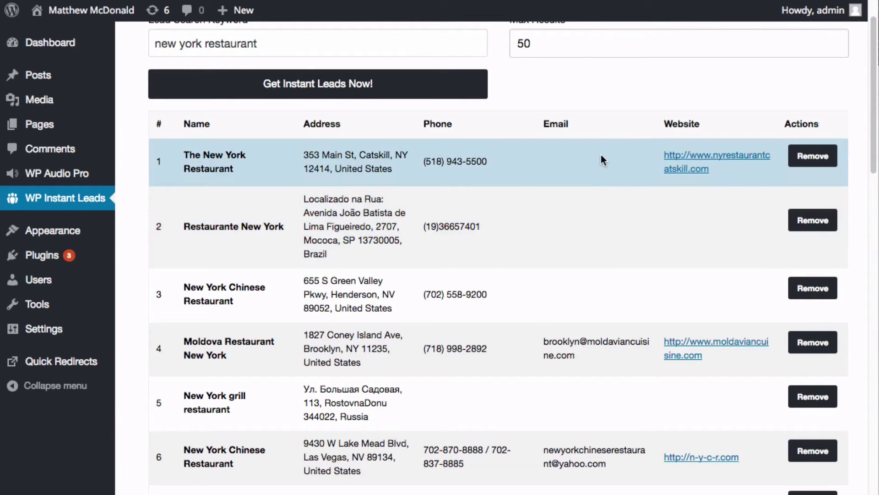
# Remove the first eight email-less leads, from The New York Restaurant through Tuscana pizzeria
pyautogui.click(808, 165)
pyautogui.click(808, 167)
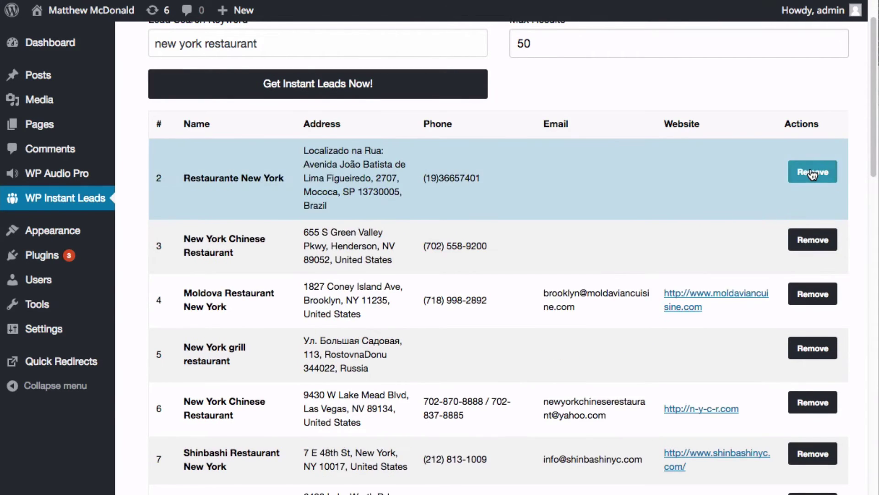
pyautogui.click(808, 168)
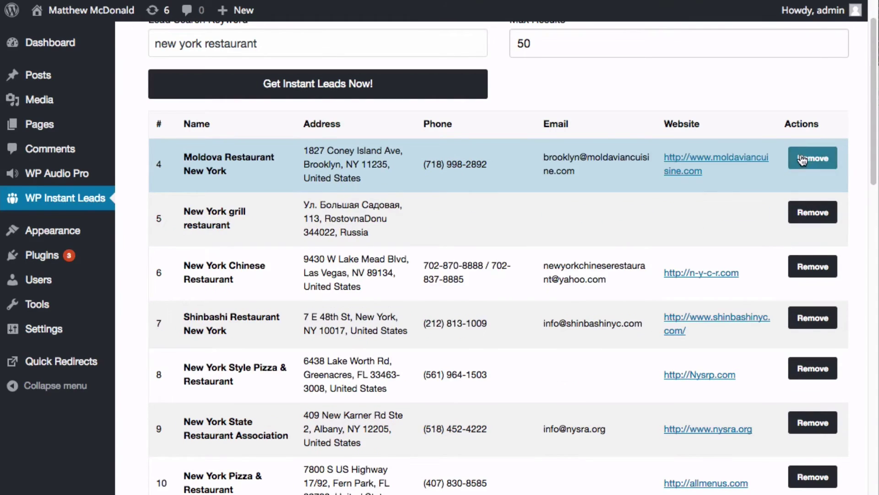
pyautogui.click(795, 224)
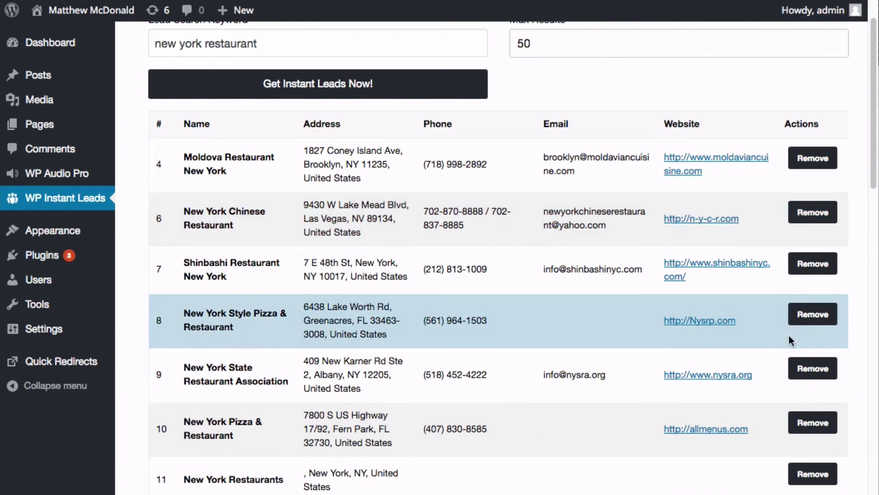
pyautogui.click(807, 318)
pyautogui.click(812, 366)
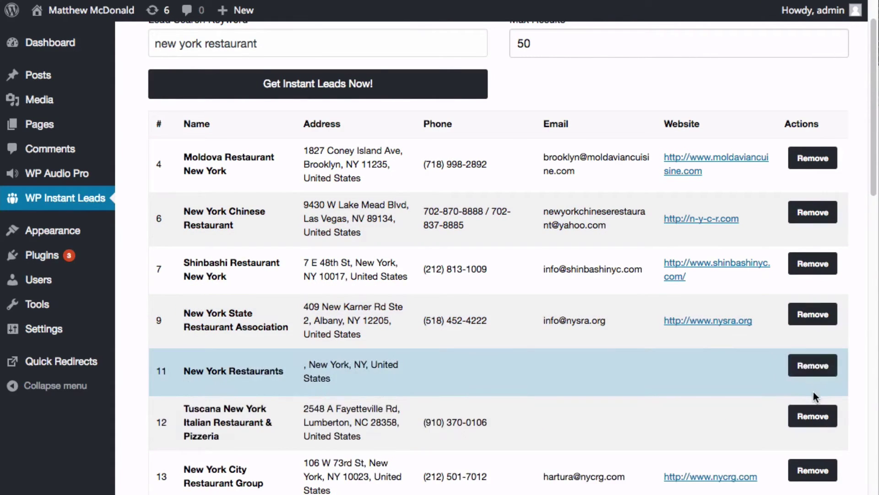
pyautogui.click(812, 369)
pyautogui.click(814, 372)
# Remove four more email-less leads lower down, from New York Restaurant Week to New York Avenue Restaurant & Cafe
pyautogui.scroll(-1, 809, 412)
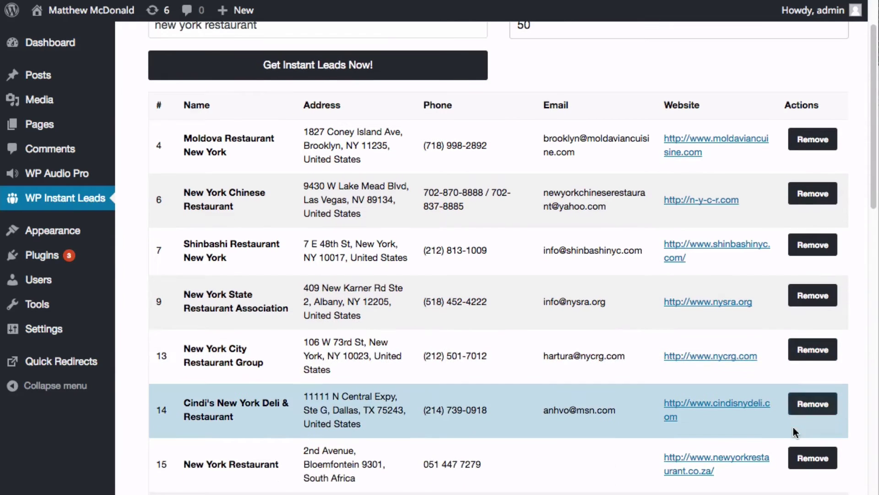
pyautogui.scroll(-5, 809, 431)
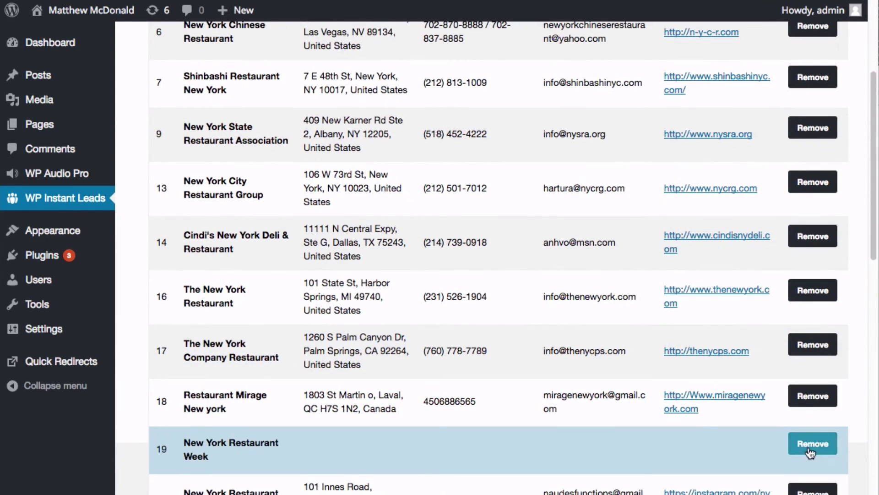
pyautogui.click(811, 448)
pyautogui.scroll(-2, 774, 426)
pyautogui.click(810, 405)
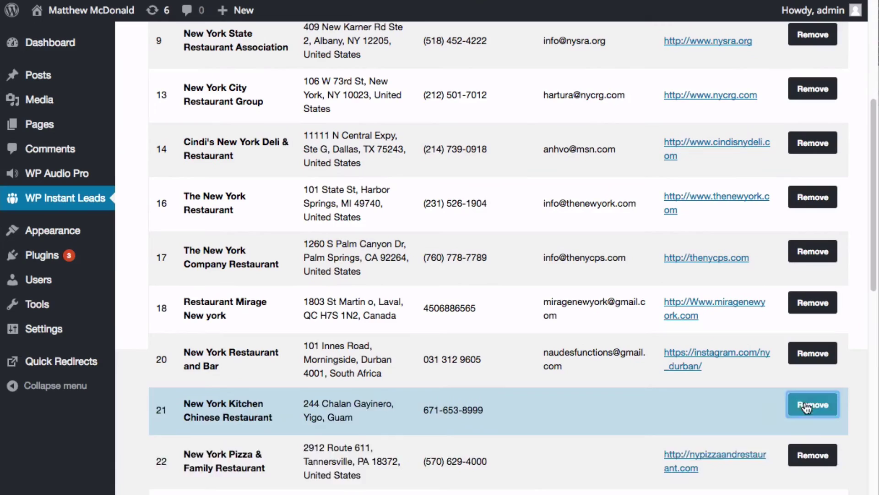
pyautogui.scroll(-3, 796, 394)
pyautogui.click(812, 281)
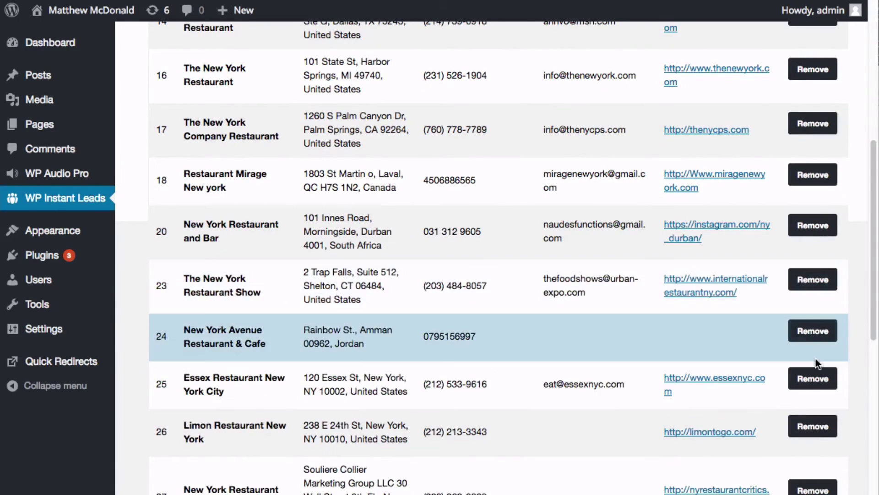
pyautogui.click(812, 329)
pyautogui.scroll(-20, 616, 412)
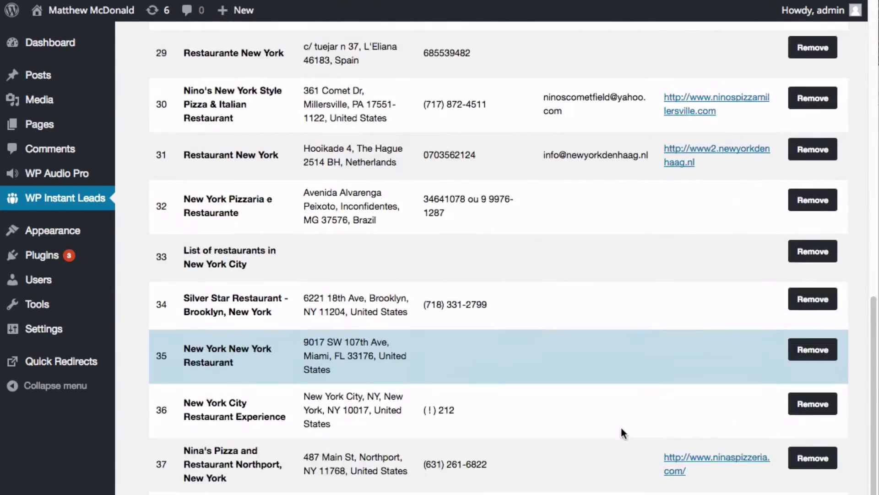
pyautogui.scroll(-2, 612, 428)
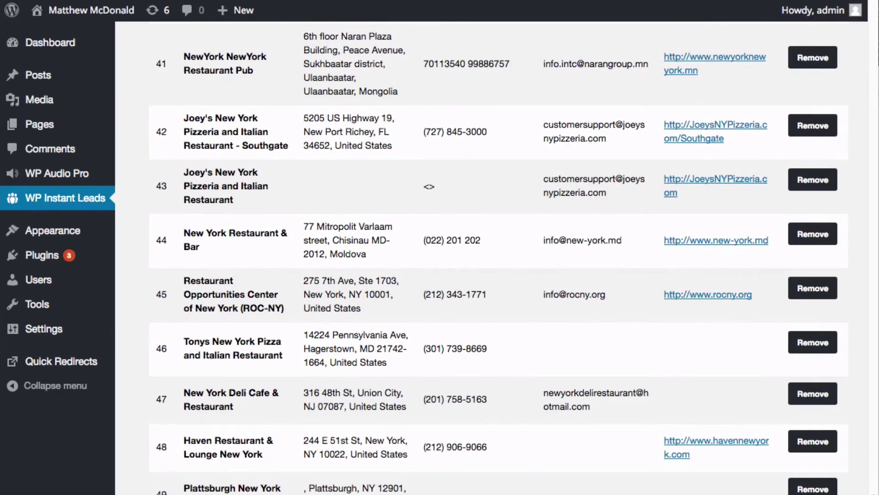
pyautogui.scroll(-5, 553, 432)
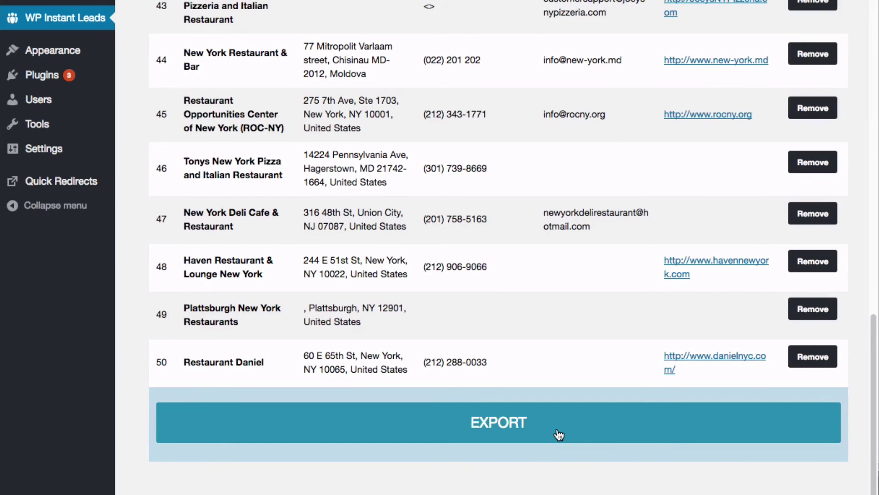
# Export the remaining new york restaurant leads, then scroll back up the table
pyautogui.click(581, 423)
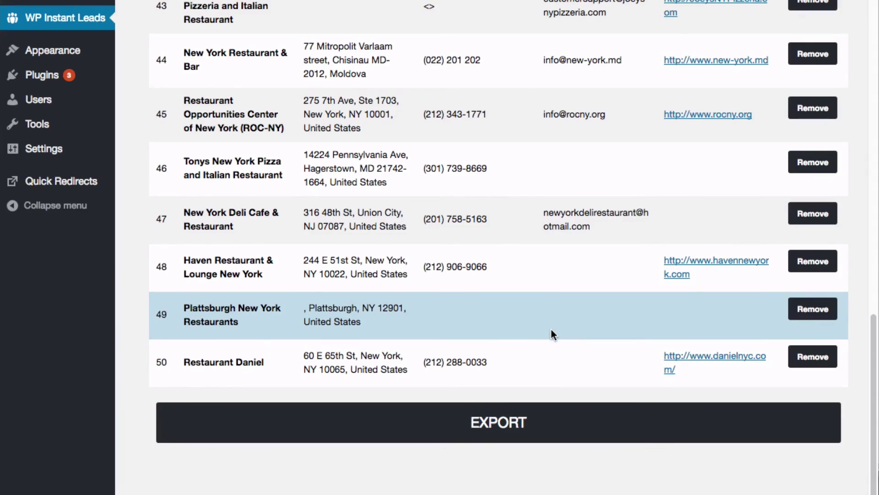
pyautogui.scroll(10, 550, 329)
pyautogui.scroll(20, 534, 329)
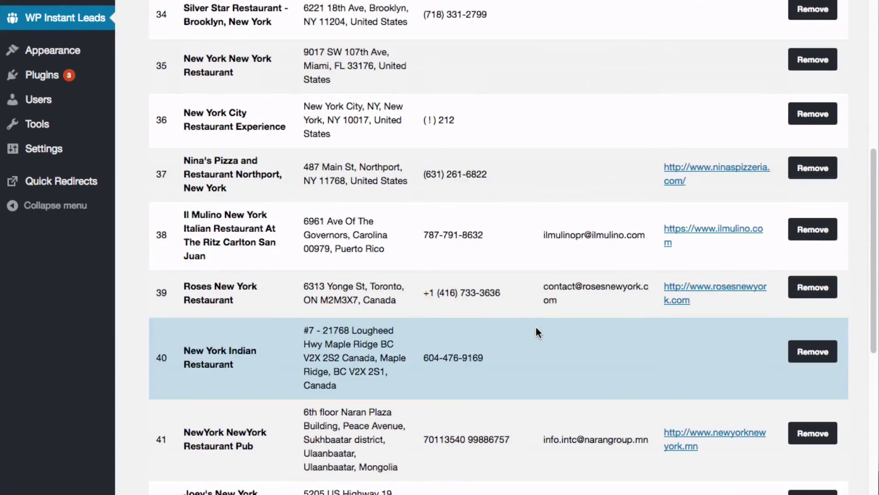
pyautogui.scroll(10, 544, 329)
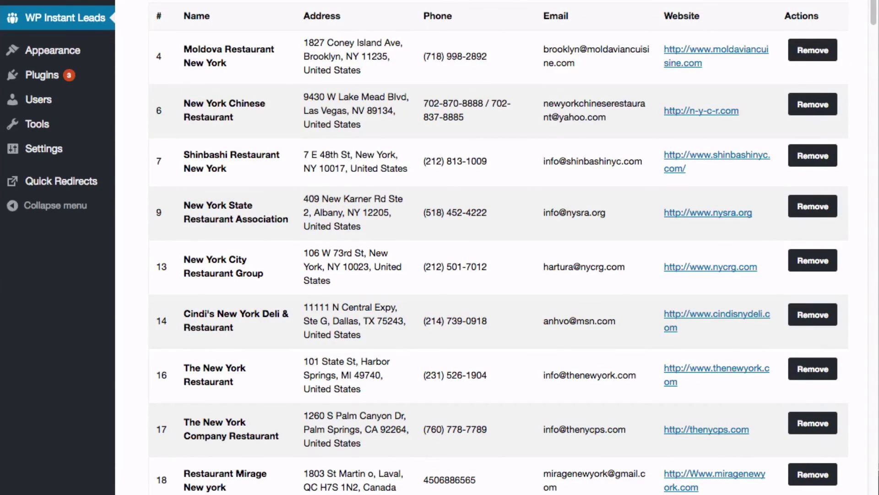
pyautogui.scroll(5, 818, 42)
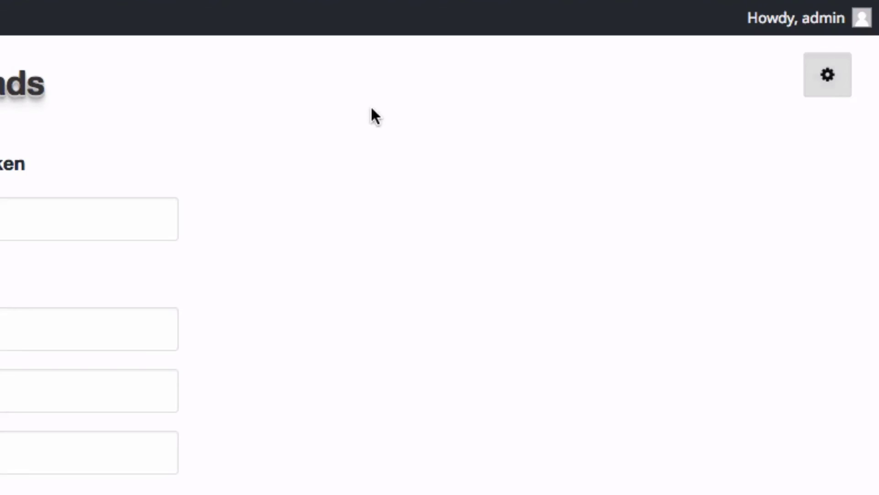
pyautogui.click(106, 203)
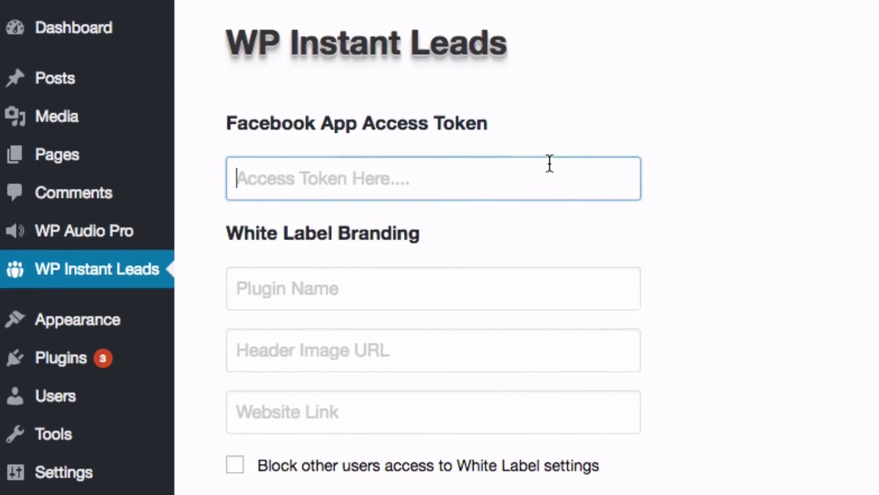